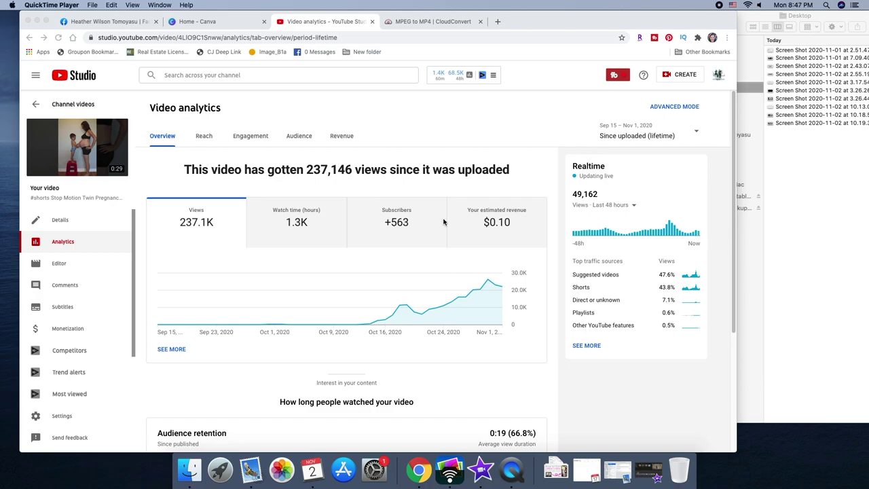
- Switch to iMovie's shorts rejuvenate project and bring up its sharing options
click(482, 474)
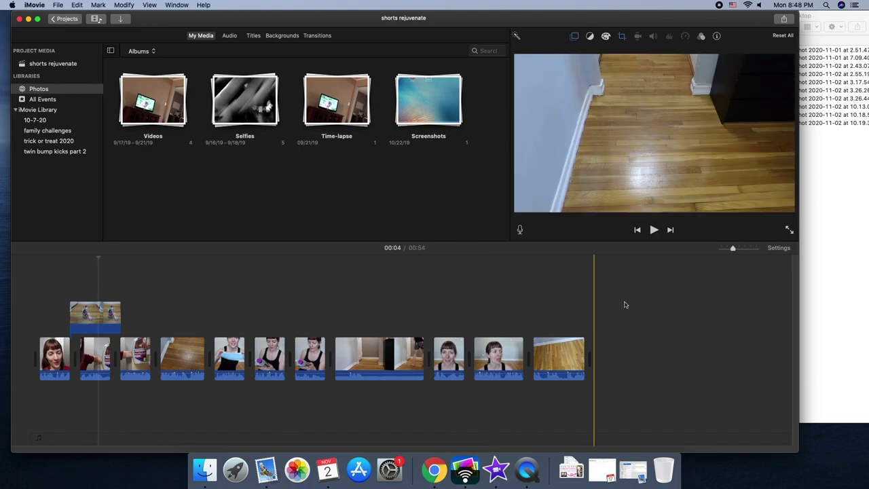
click(784, 19)
- Export 'shorts rejuvenate' as a file to the Desktop with Better Quality compression and Best (ProRes)
click(840, 87)
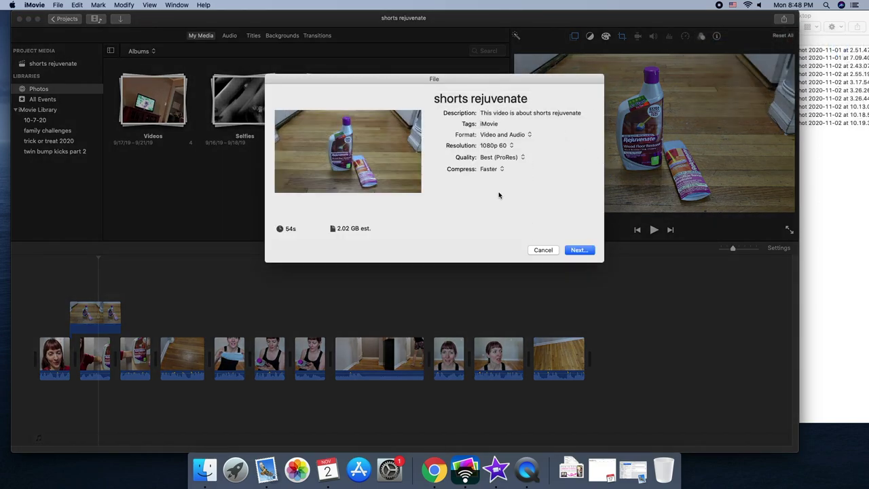
click(496, 169)
click(498, 177)
click(500, 157)
click(500, 157)
click(578, 250)
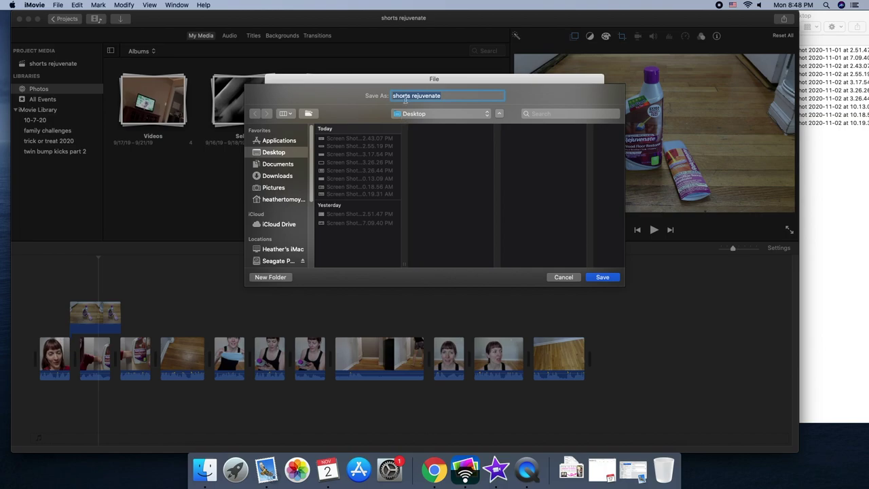
click(608, 278)
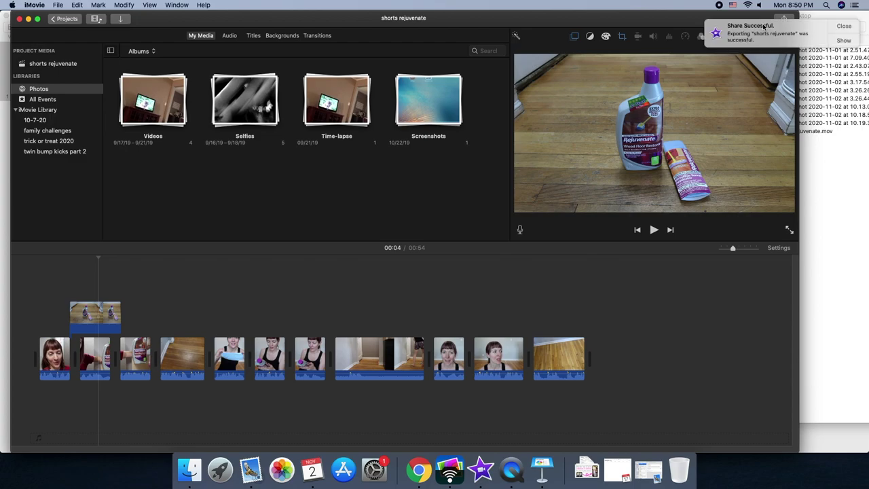
- Launch Keynote and create a new presentation from the Basic White theme
click(843, 152)
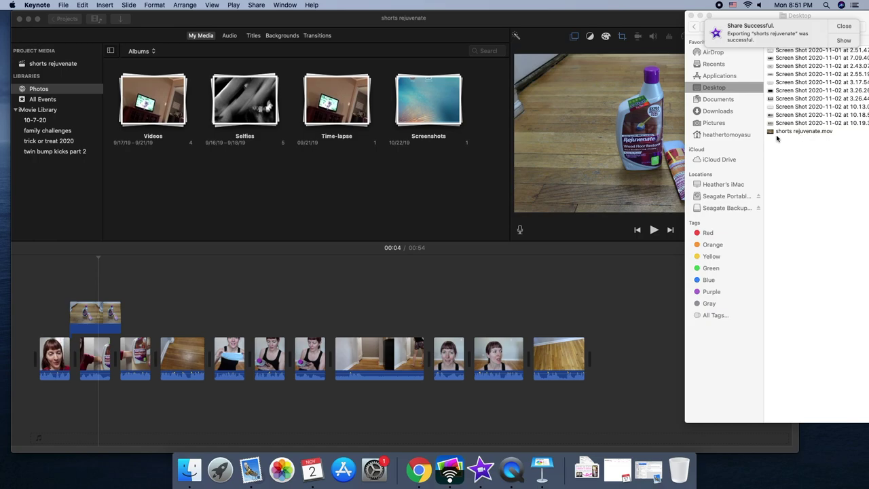
click(543, 465)
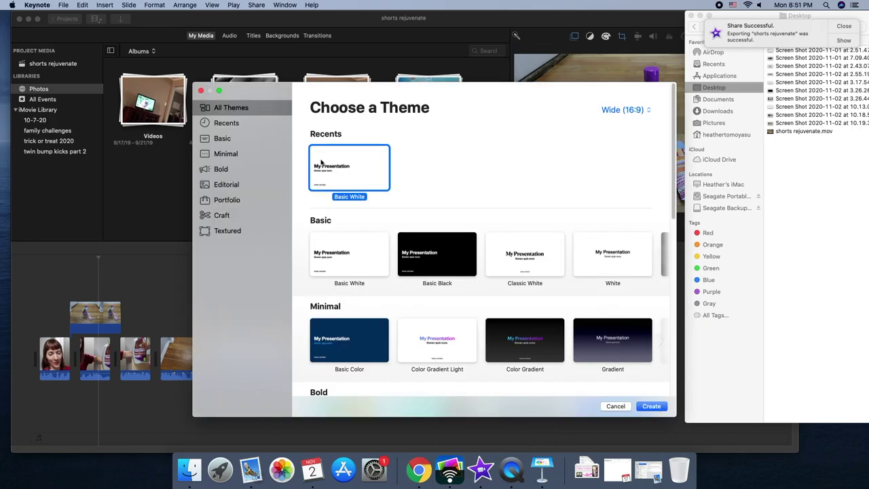
double_click(348, 172)
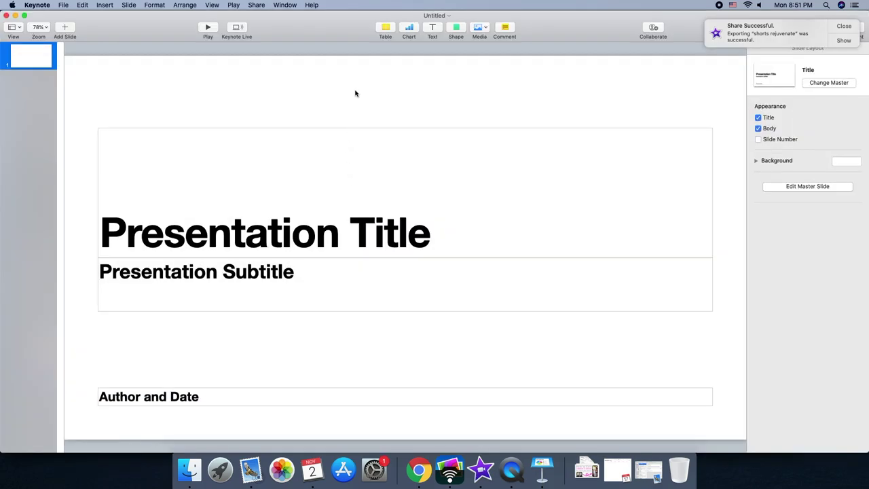
- Delete all placeholder text boxes from the title slide and show the Slide Size choices
drag(355, 91, 384, 429)
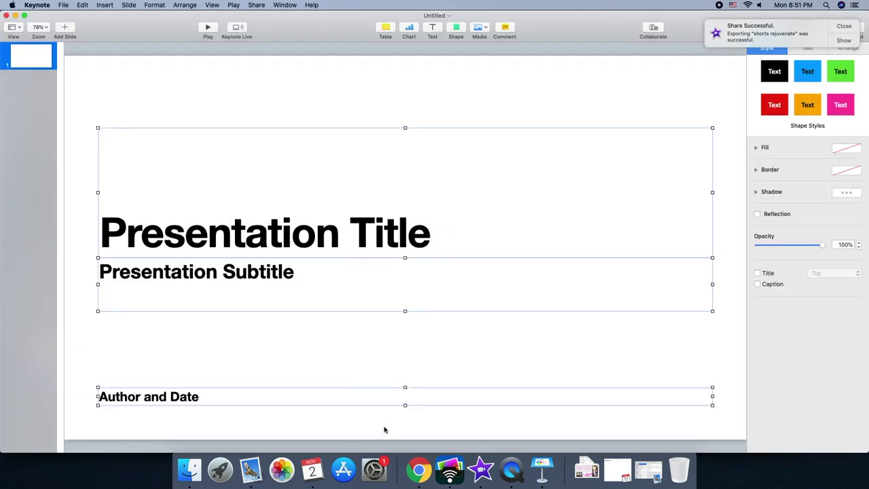
key(Delete)
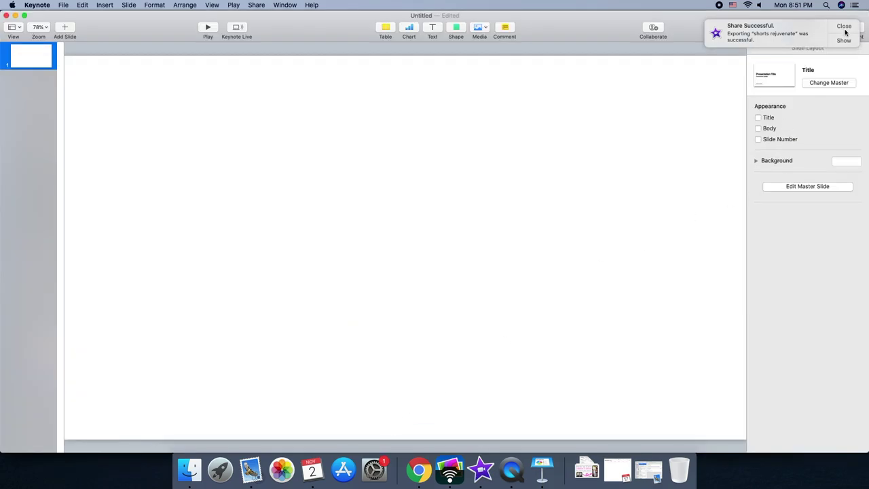
click(845, 32)
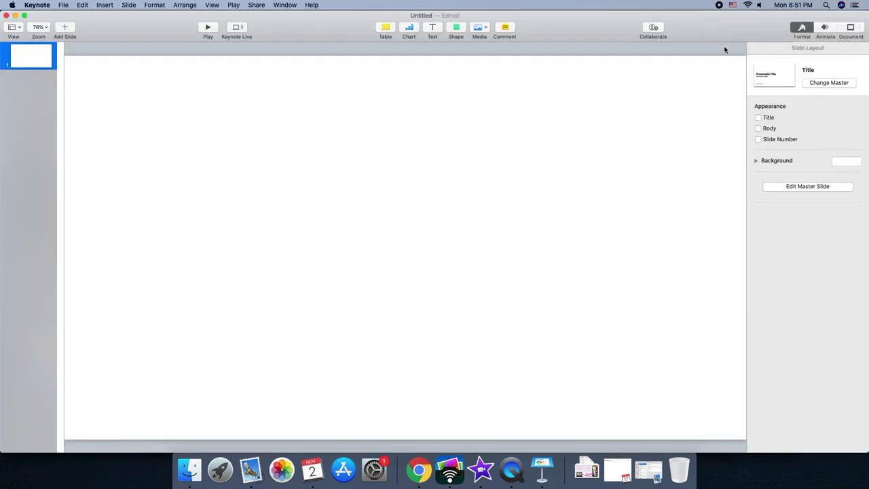
click(852, 28)
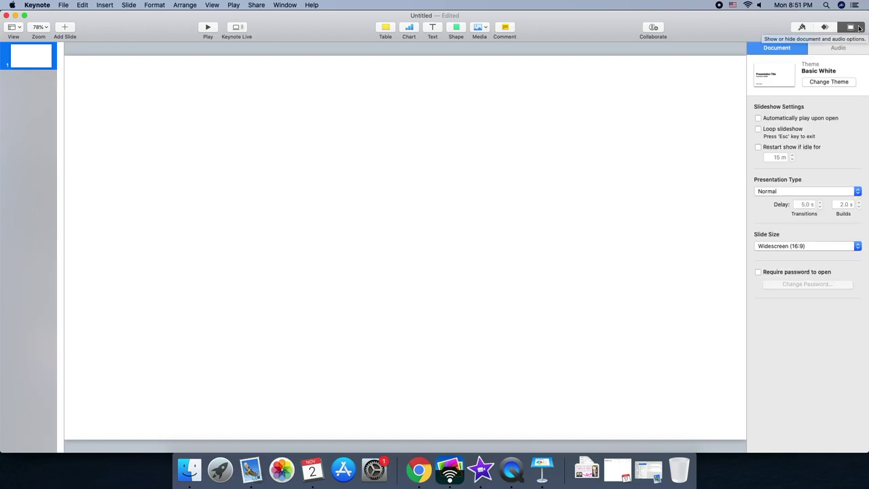
click(773, 248)
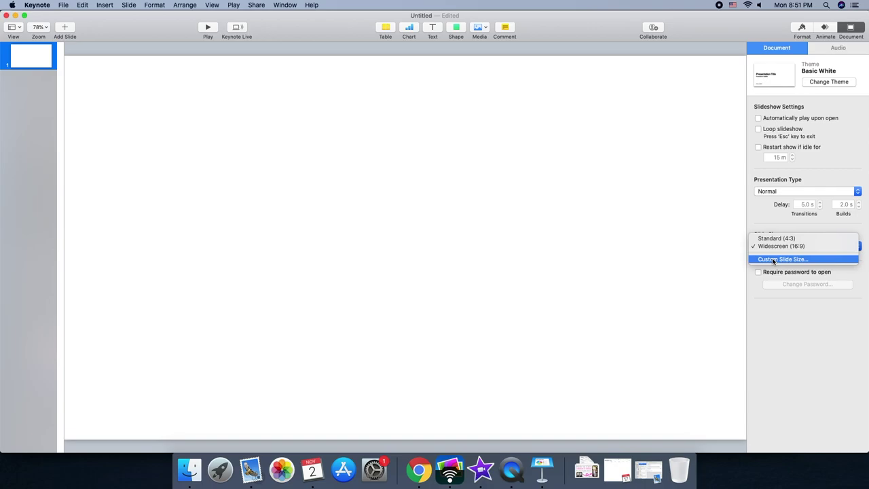
- Set a custom slide size of 1080 wide by 1920 high
click(773, 259)
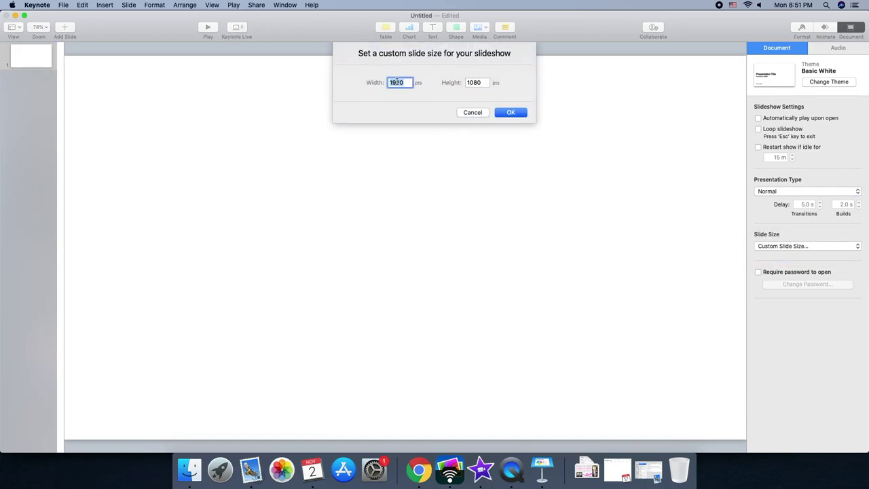
text(1080)
key(Tab)
text(19)
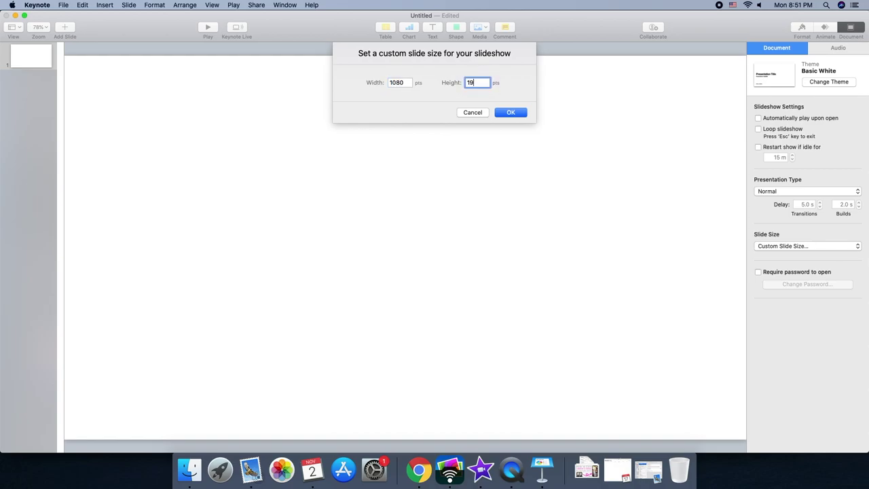
click(510, 114)
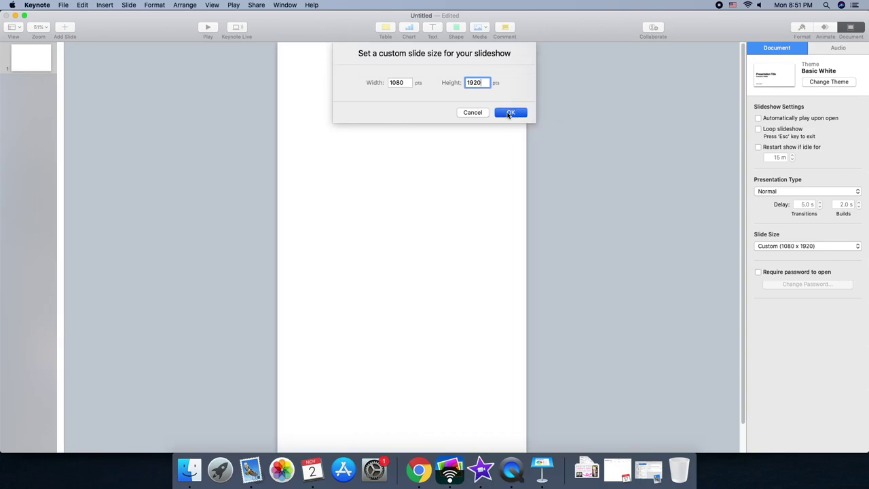
- Zoom the view to 25% so the whole portrait slide is visible
click(42, 27)
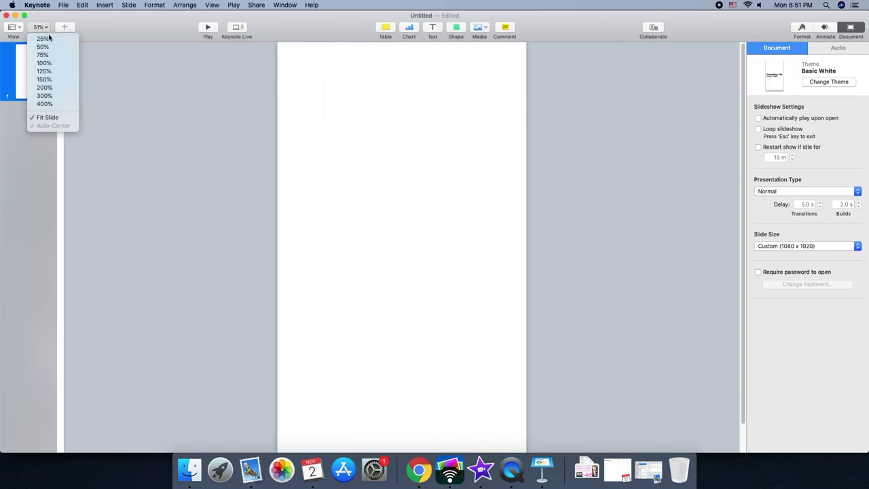
click(43, 39)
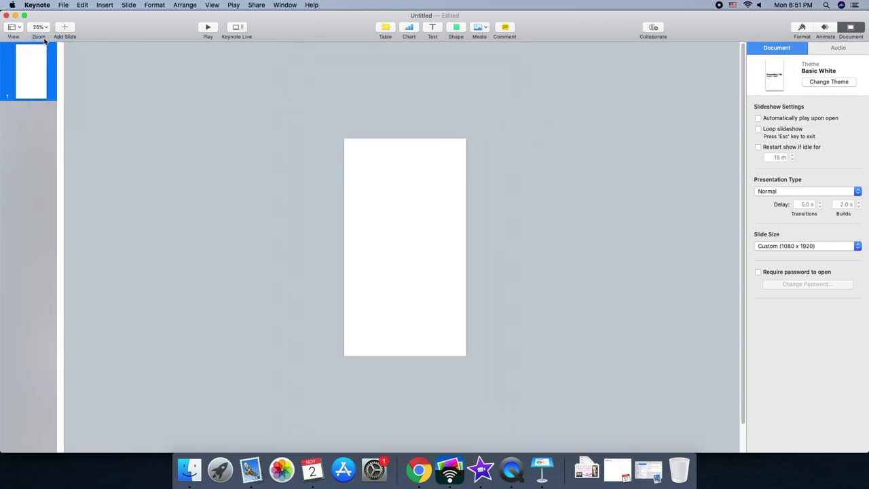
click(193, 475)
- Place shorts rejuvenate.mov at the slide top, stretch it to full height, and centre the speaker
drag(785, 134, 370, 226)
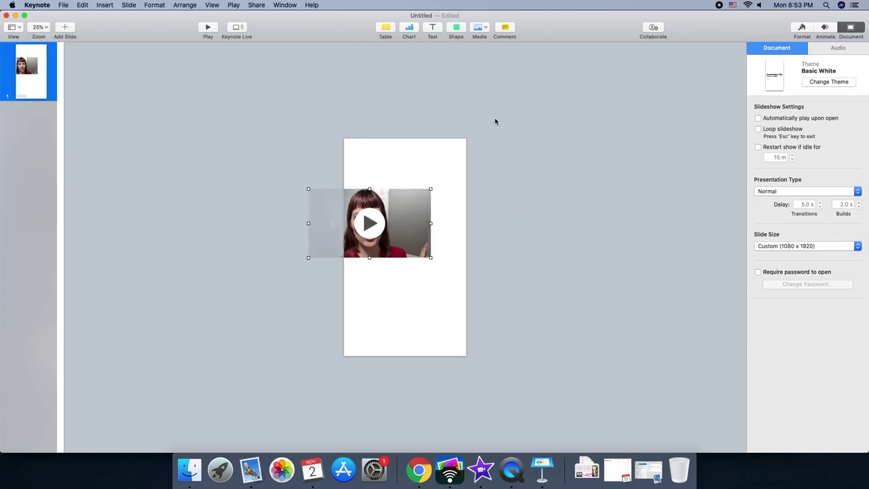
drag(411, 211, 444, 160)
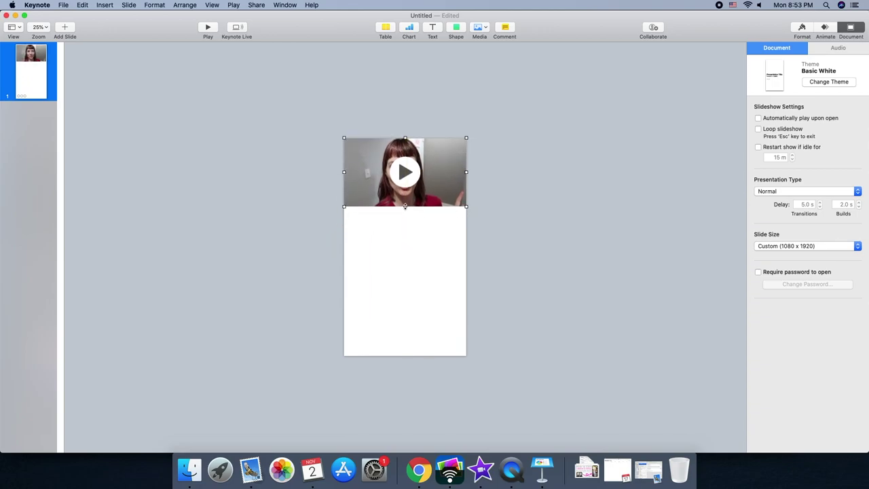
drag(405, 206, 413, 355)
drag(418, 290, 286, 290)
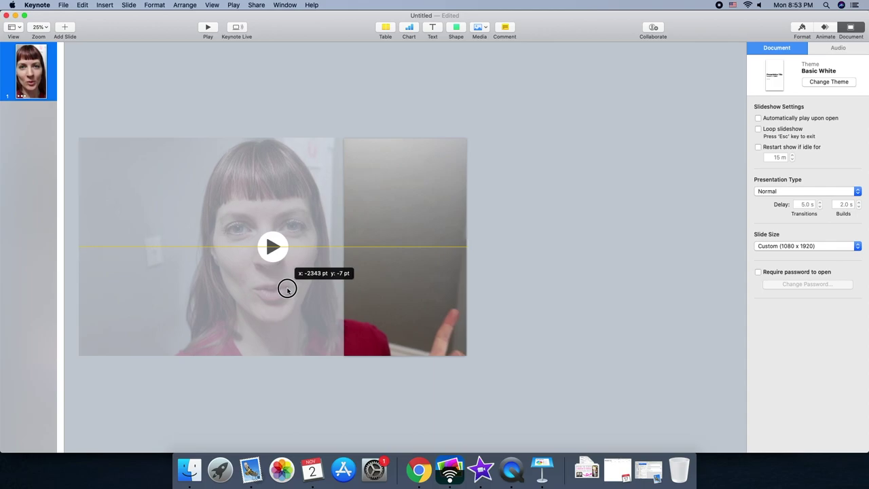
drag(287, 289, 422, 289)
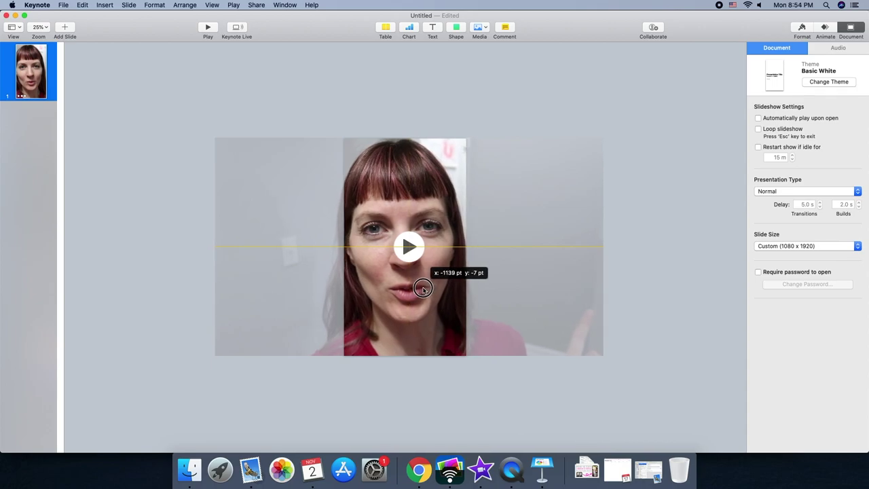
drag(422, 288, 421, 289)
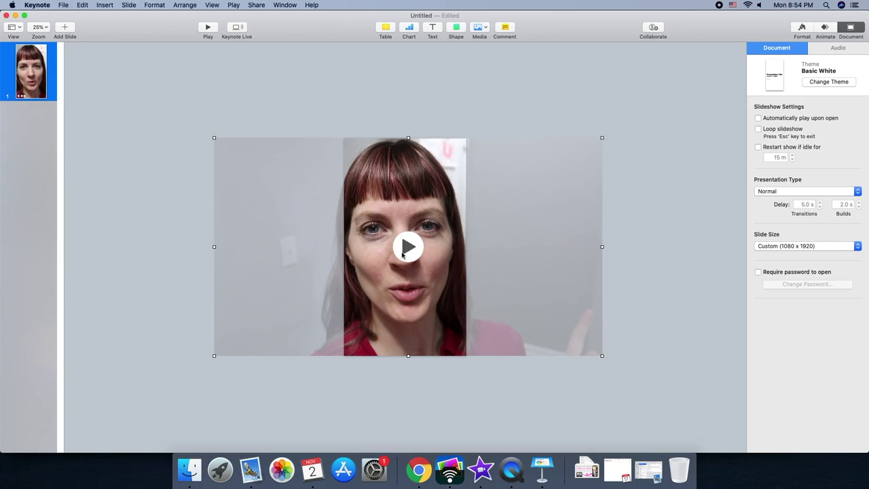
- Make the presentation autoplay as Self-Playing with 0-second transition and build delays
click(760, 119)
click(785, 193)
click(782, 205)
click(797, 204)
double_click(797, 204)
text(0)
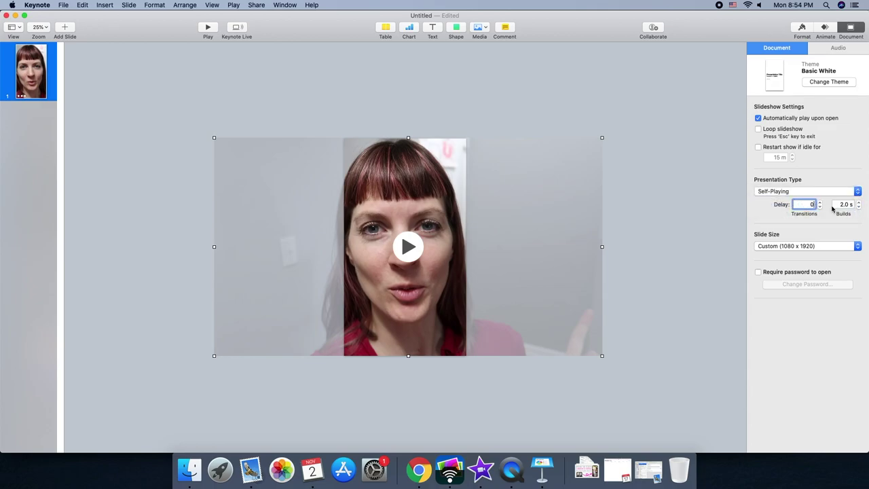
double_click(847, 204)
text(0)
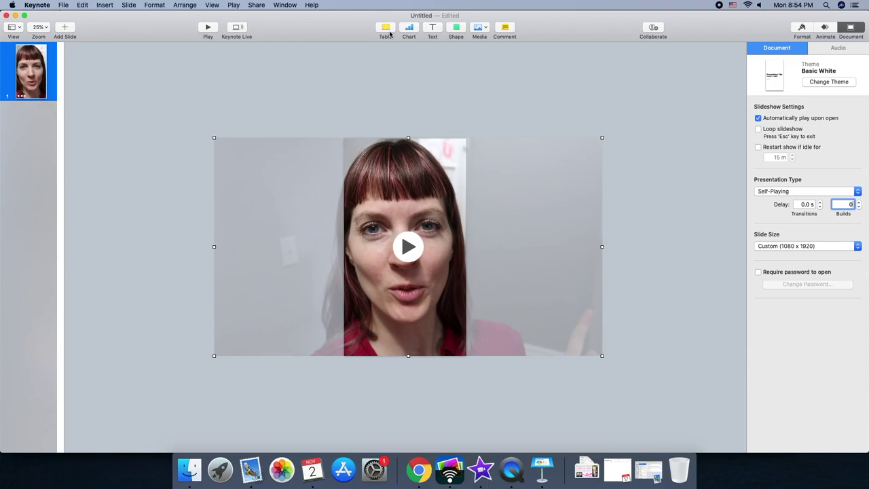
- Add a text box reading 'Full video linked in description'
click(433, 30)
click(403, 247)
click(404, 247)
text(Full video linked in description)
- Format the caption as 70 pt, bold, white text
key(super+a)
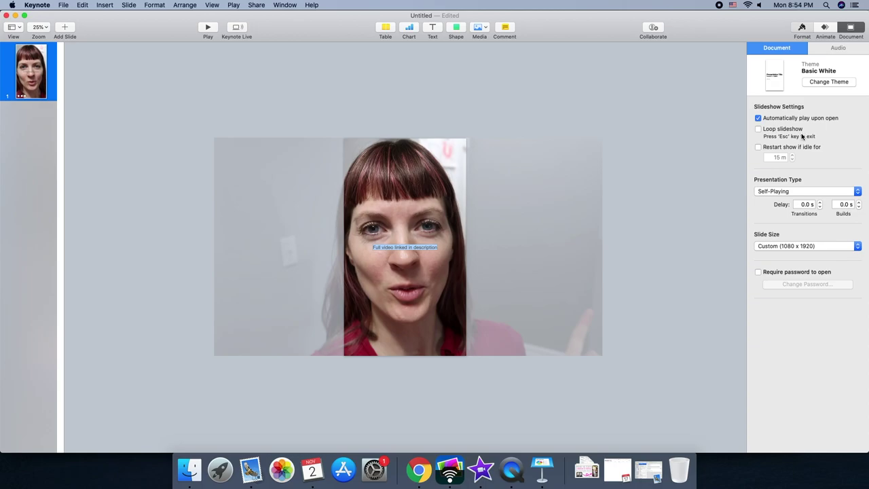
key(super+alt+1)
click(840, 148)
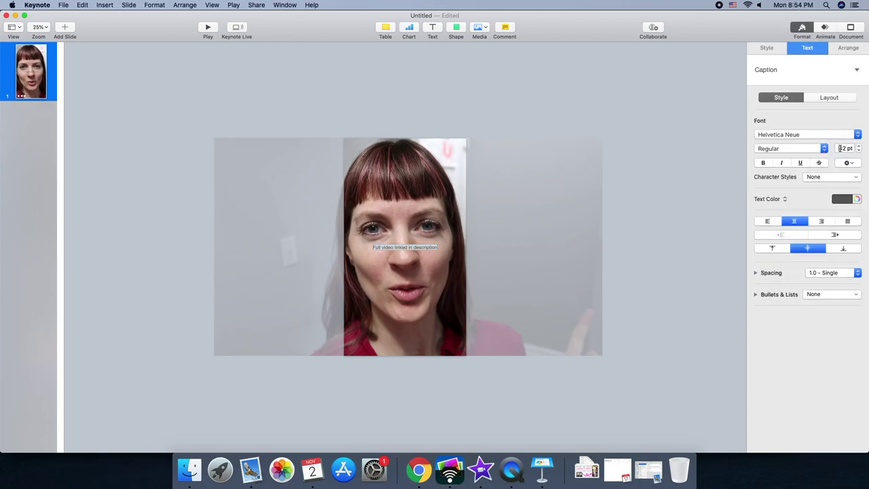
text(70)
key(Return)
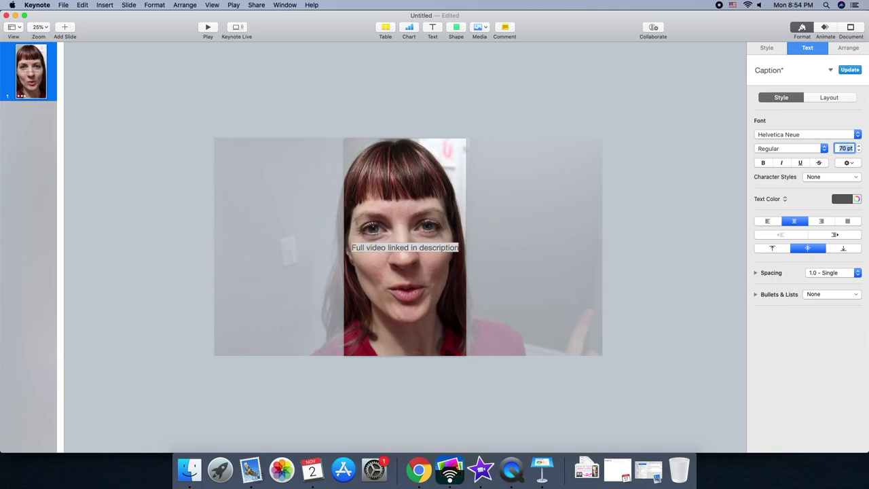
click(762, 162)
click(842, 198)
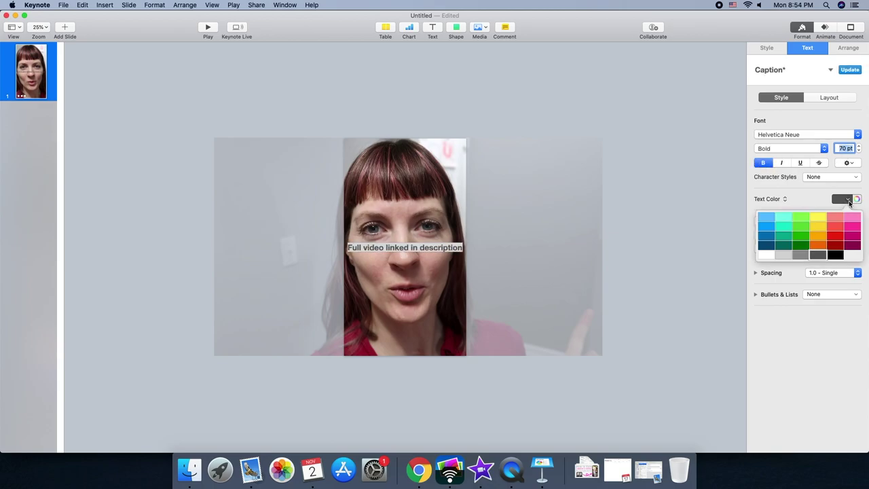
click(768, 257)
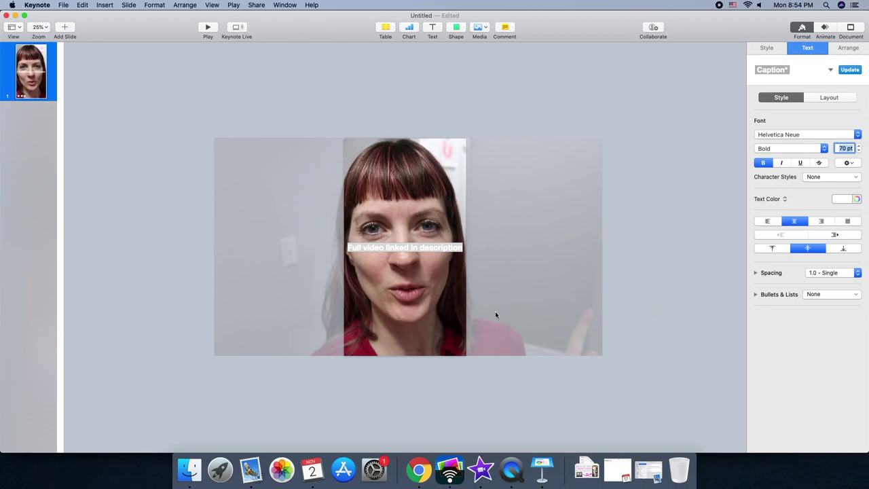
- Move the caption down to the bottom of the slide
click(418, 390)
drag(403, 250, 400, 349)
click(406, 368)
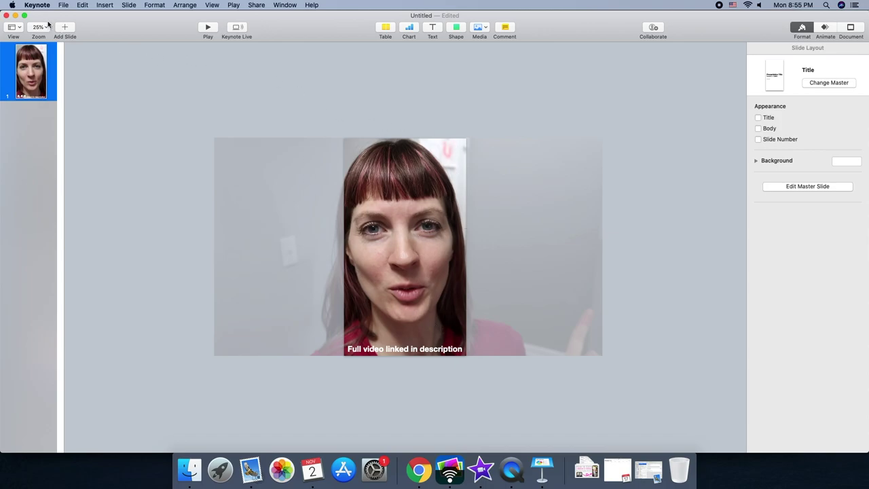
- Export the slideshow as a 1080p movie named 'Shorts Video' on the Desktop
click(63, 6)
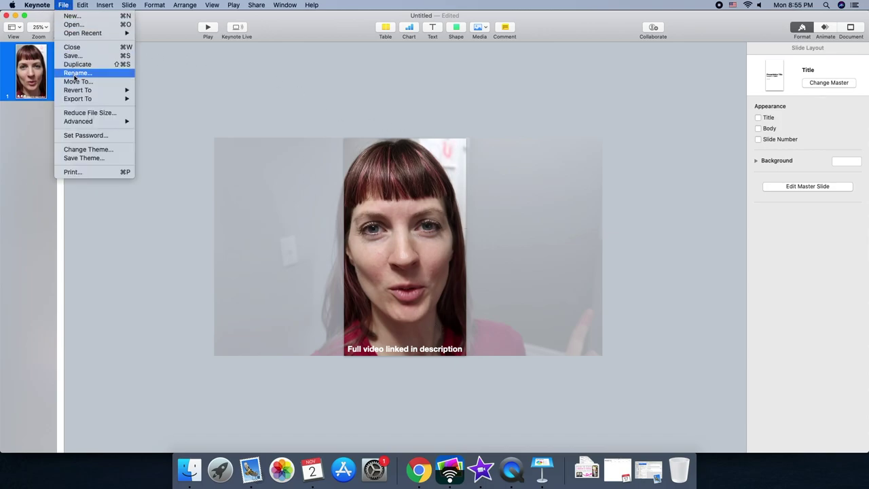
mouse_move(80, 99)
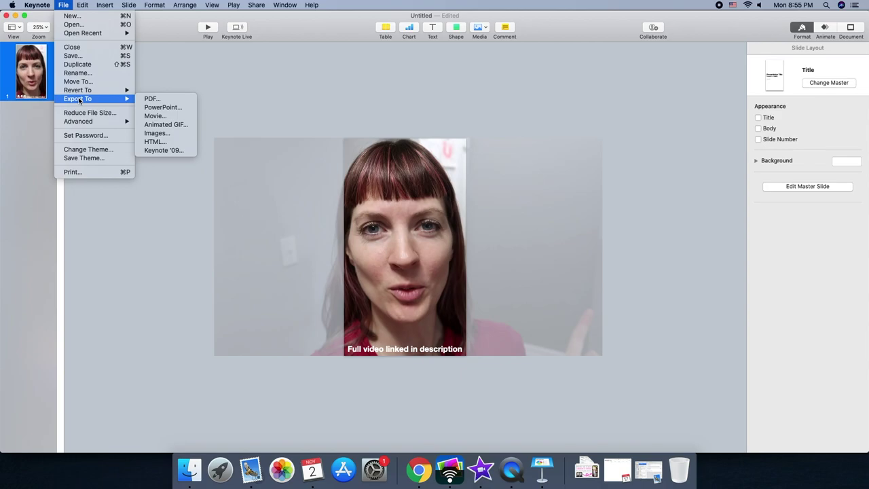
click(169, 117)
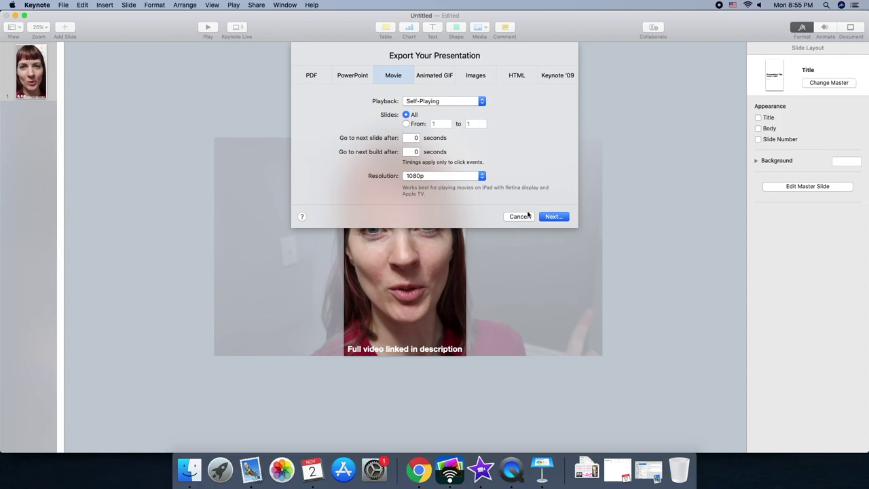
click(560, 217)
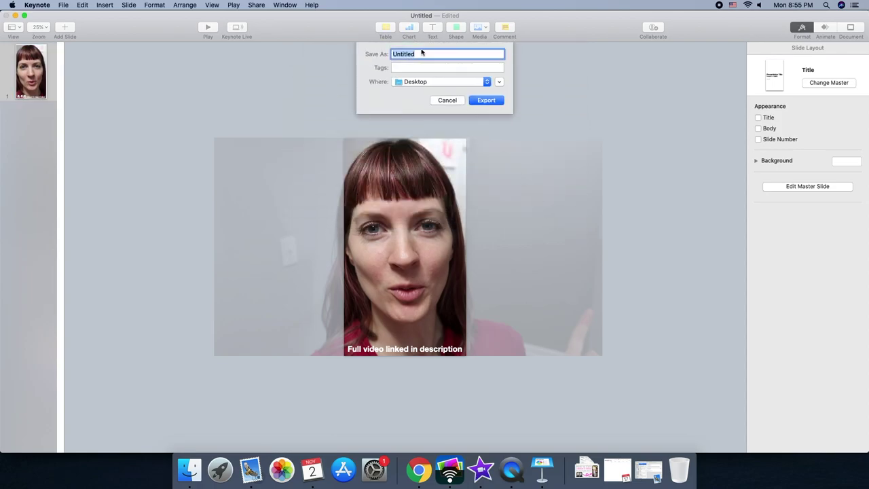
text(Shorts Video)
- Finish the Shorts Video export, then open YouTube Studio's Upload videos dialog in Chrome
click(486, 101)
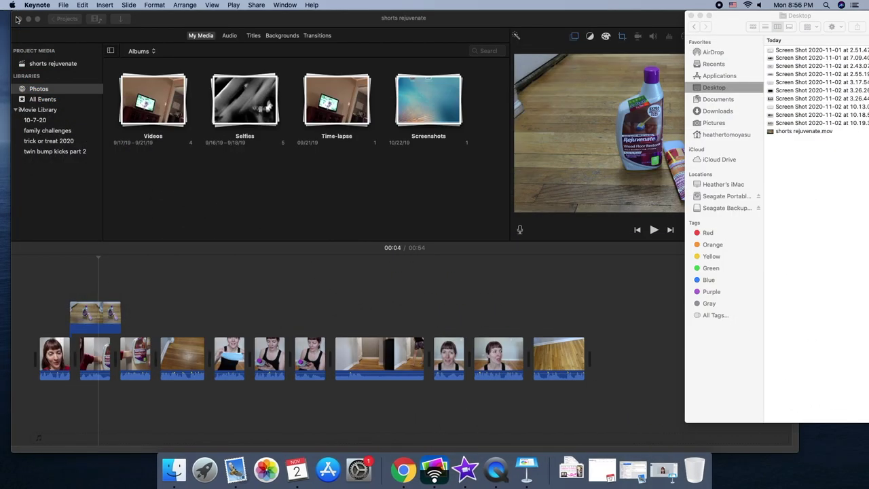
click(29, 18)
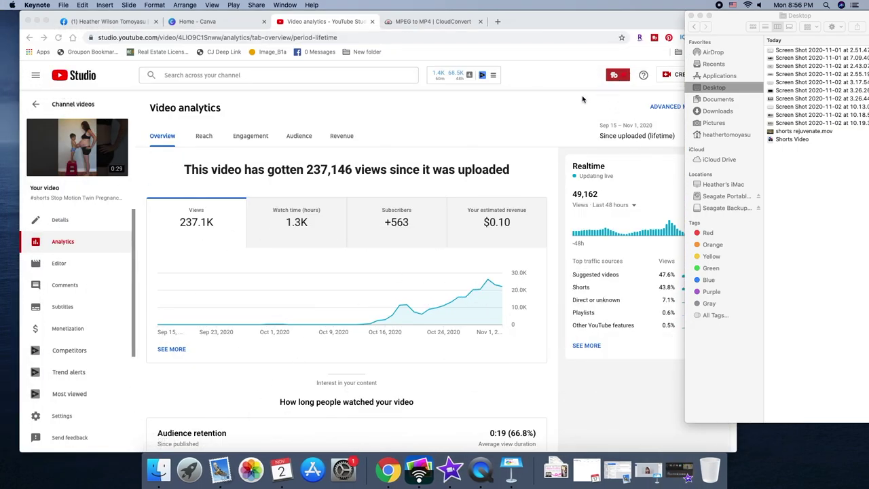
click(653, 54)
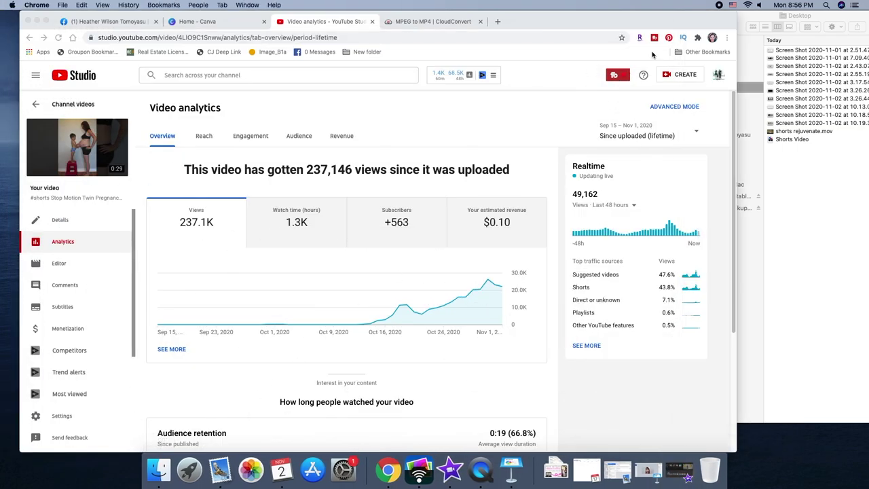
click(680, 75)
click(676, 93)
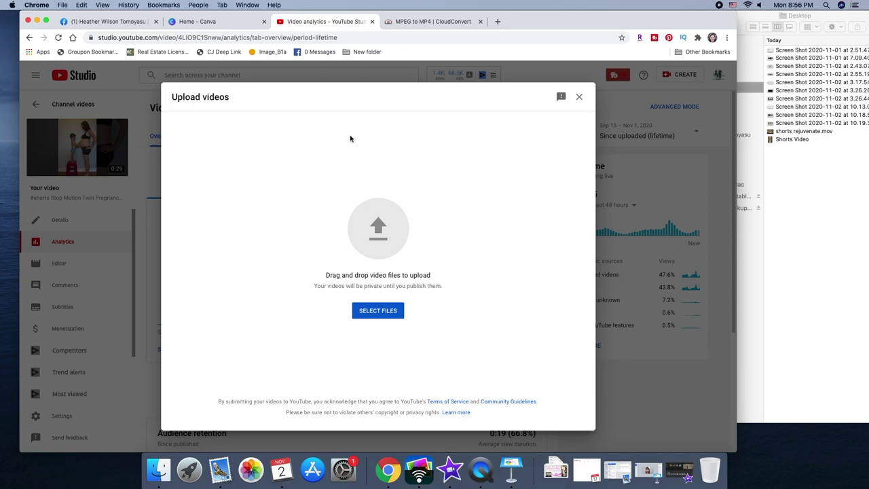
click(805, 171)
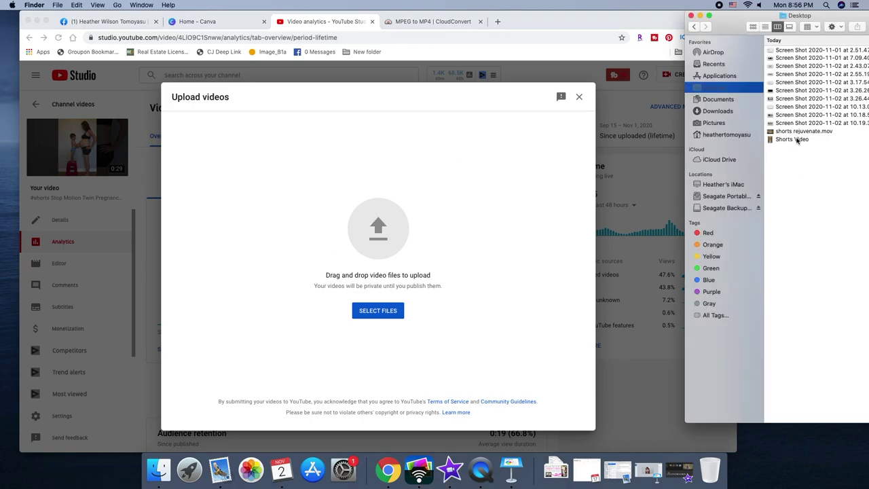
- Upload Shorts Video from the Desktop with '#shorts' as both title and description
drag(789, 138, 379, 240)
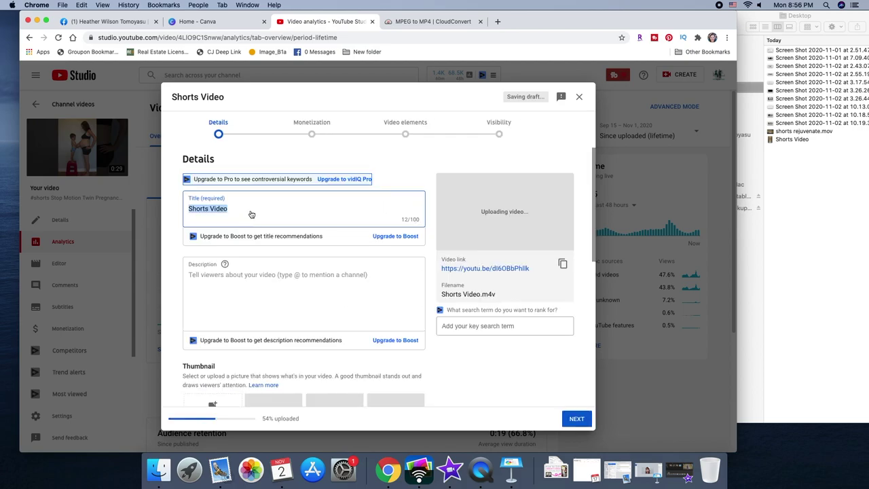
text(#shorts)
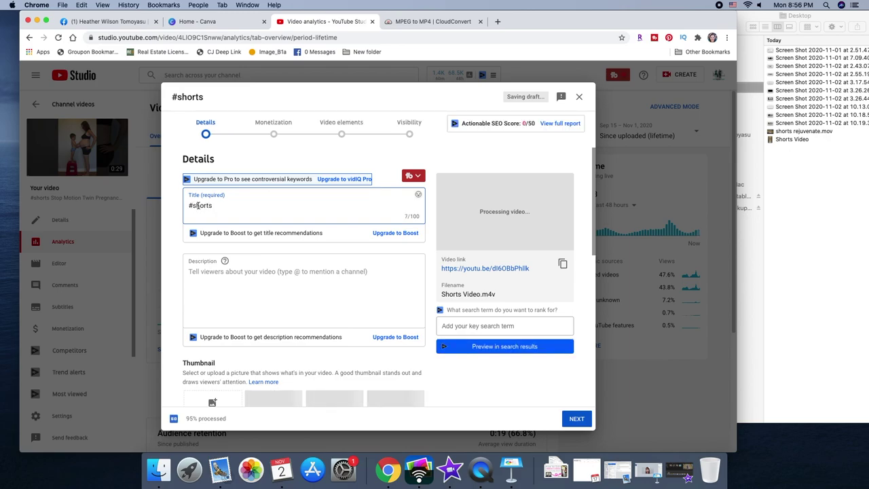
key(super+a)
key(super+c)
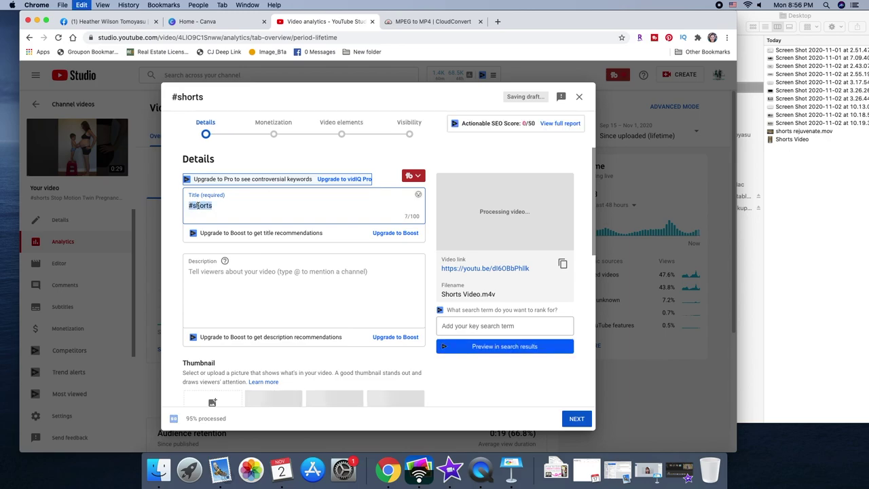
click(213, 269)
key(super+v)
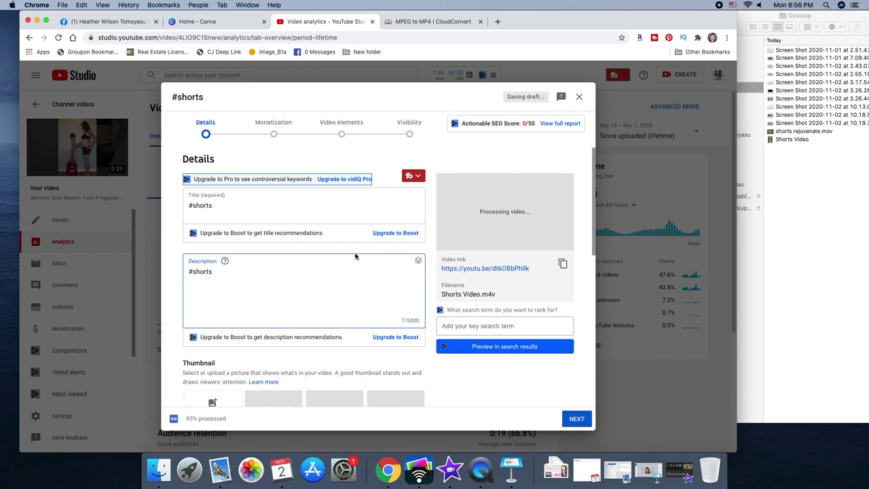
scroll(354, 256, down, 1)
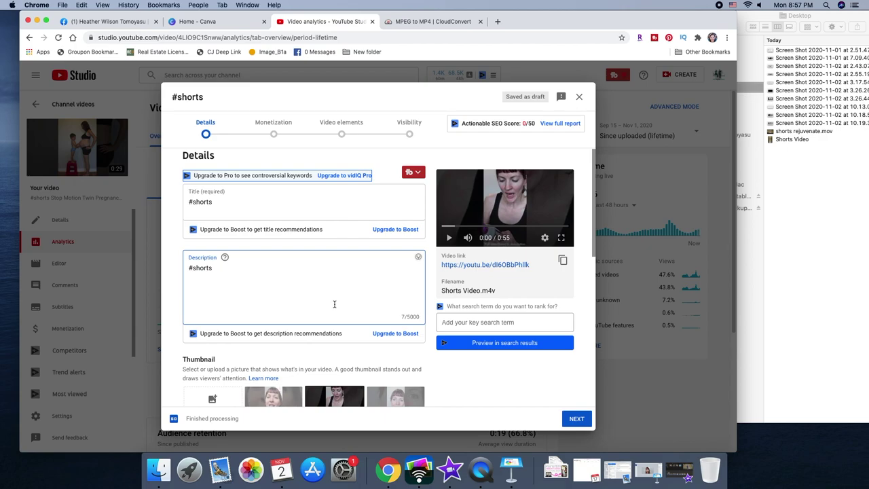
- Scroll down the video details and expand the extra options to reveal the Tags section
scroll(338, 286, down, 2)
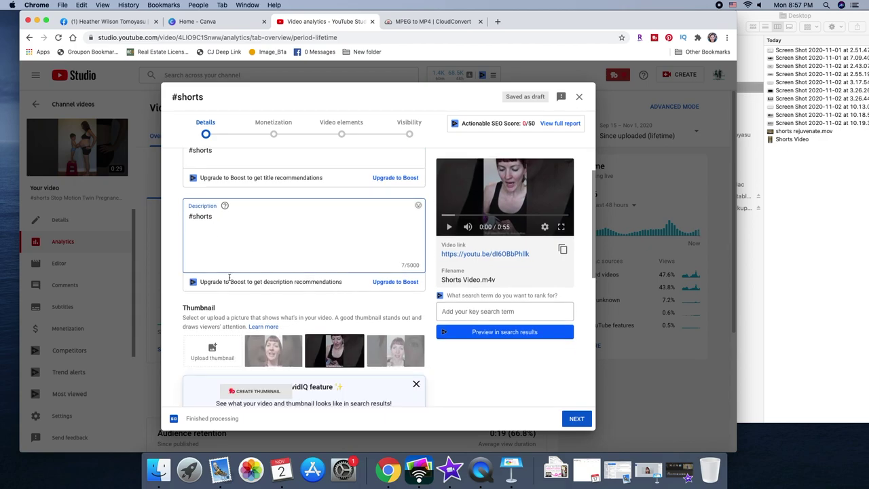
scroll(230, 278, down, 6)
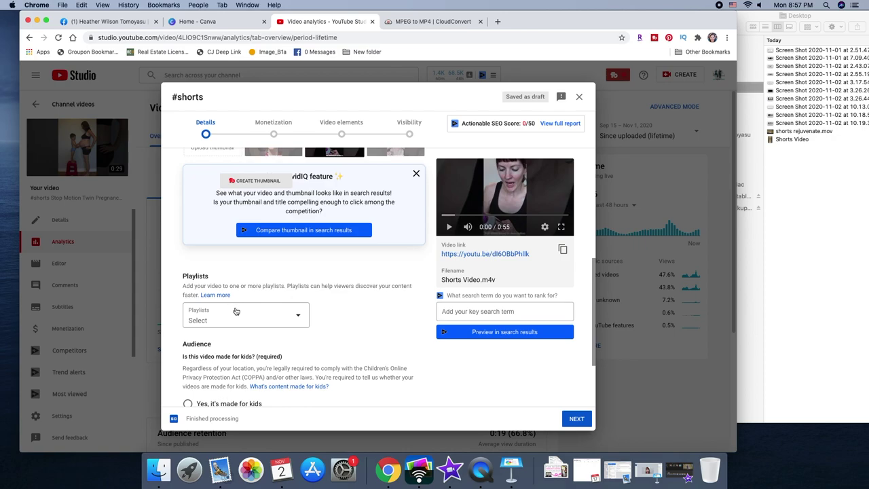
scroll(353, 301, down, 3)
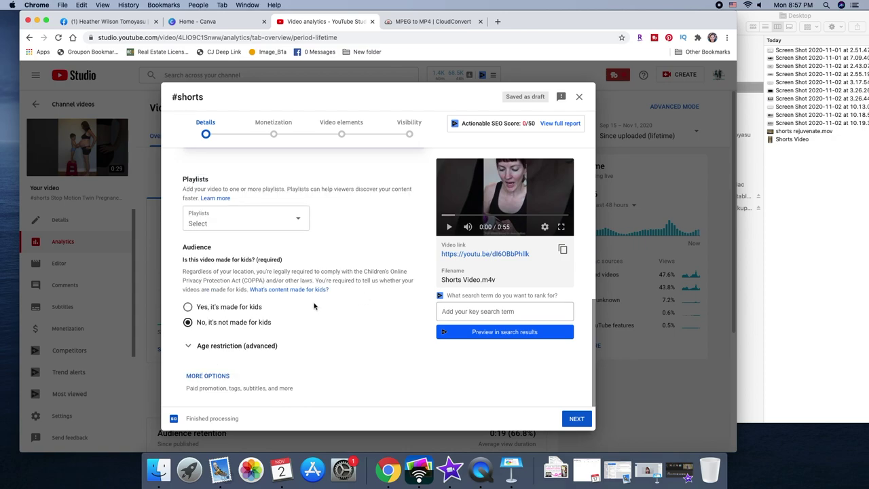
click(204, 376)
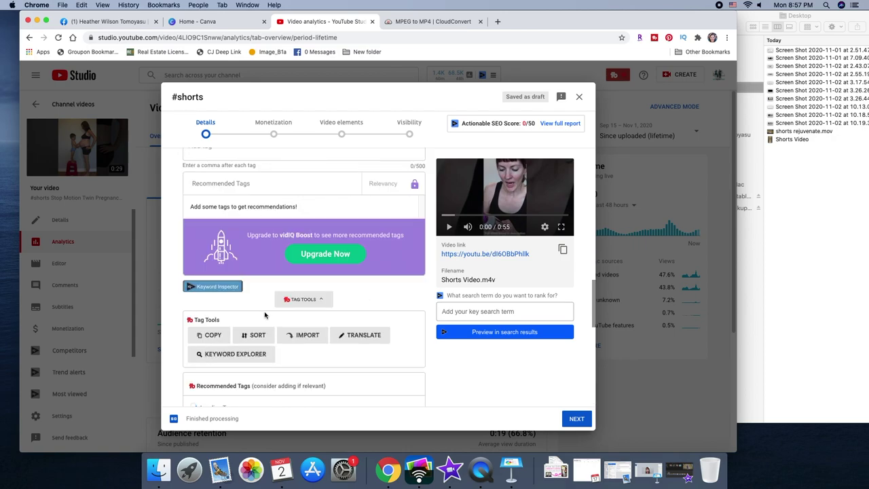
- Open the vidIQ Keyword Inspector from the tag tools and close it again
scroll(265, 314, up, 3)
scroll(265, 314, down, 4)
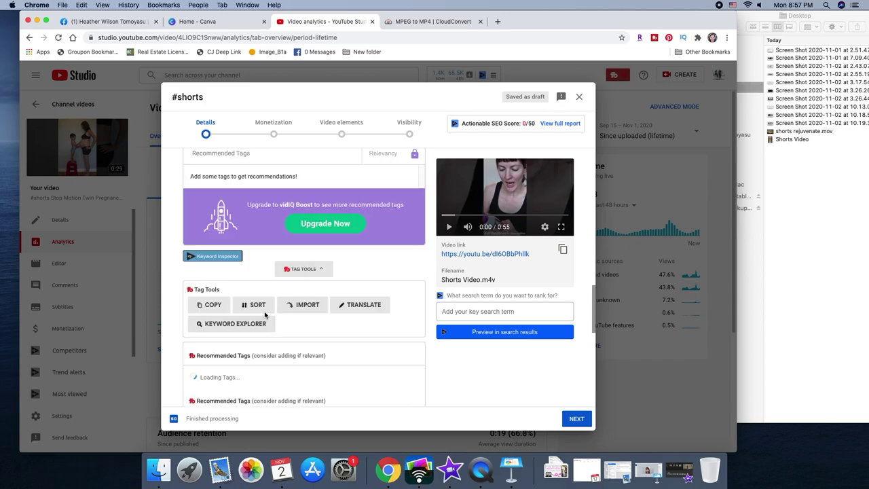
click(219, 258)
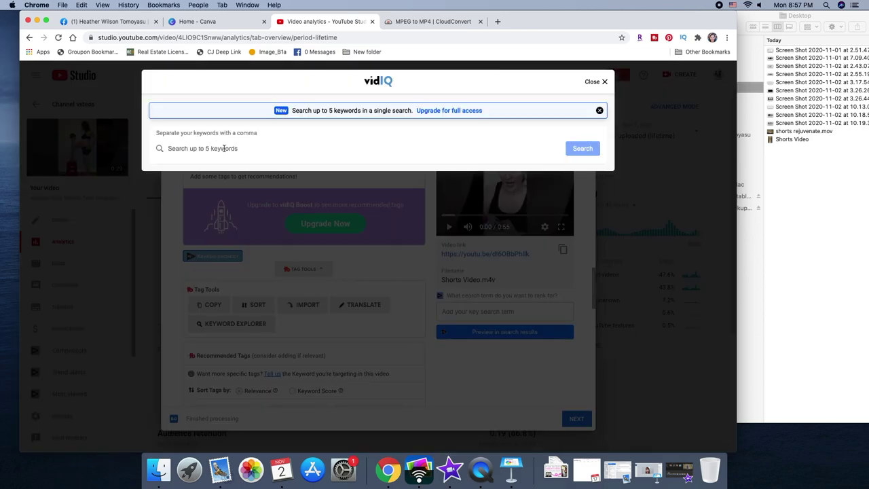
click(604, 81)
- Scroll back up to the Thumbnail section and switch to the Canva home page
scroll(439, 249, up, 10)
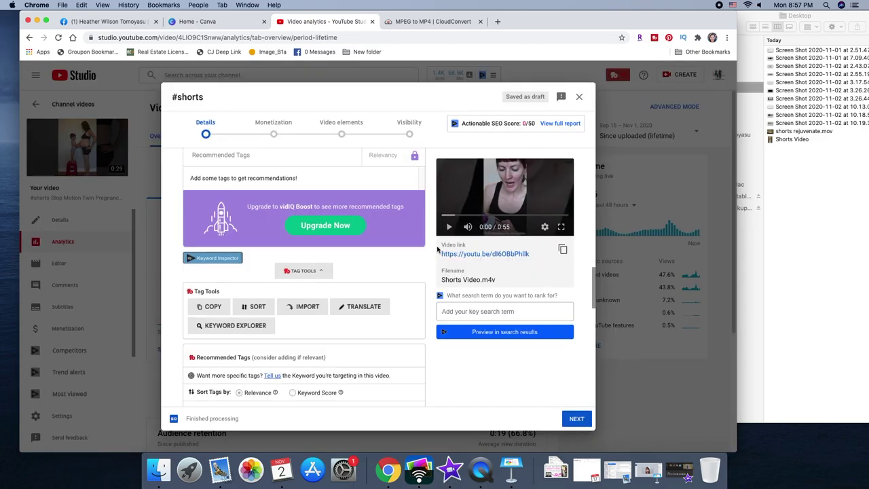
scroll(428, 251, up, 5)
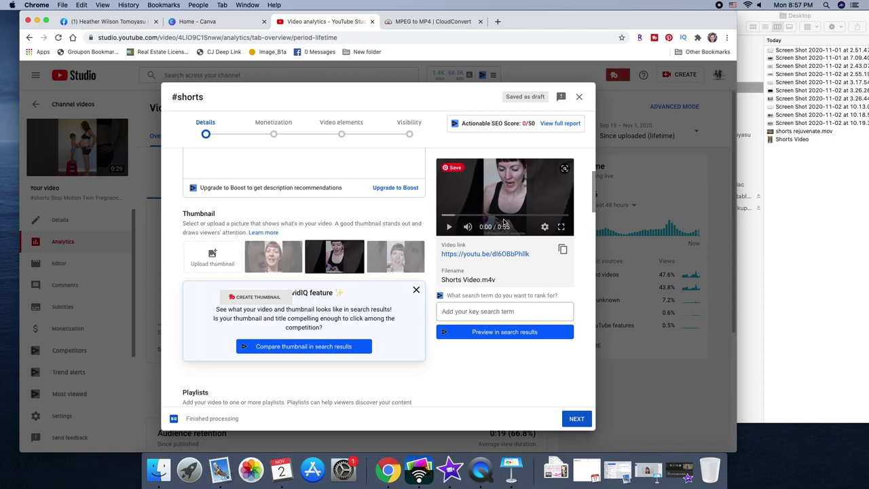
click(220, 24)
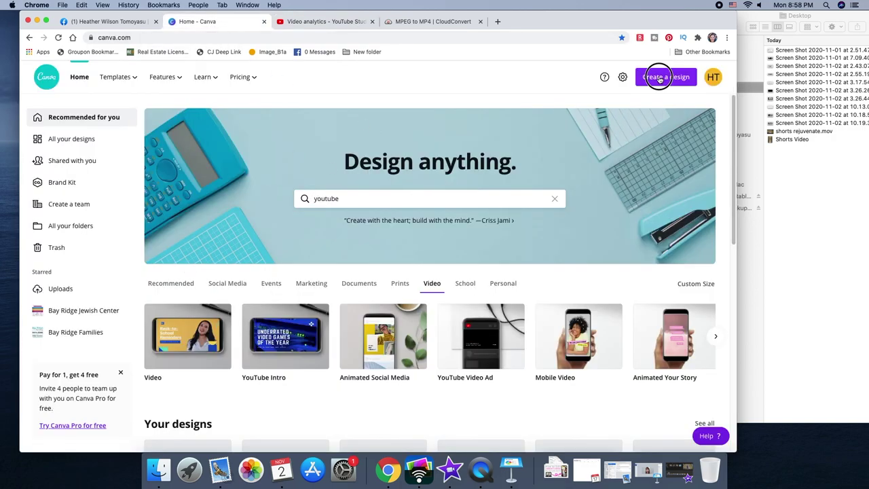
- Search Canva for 'youtube', open a blank 1280 × 720 px YouTube Thumbnail design, then close it
click(659, 76)
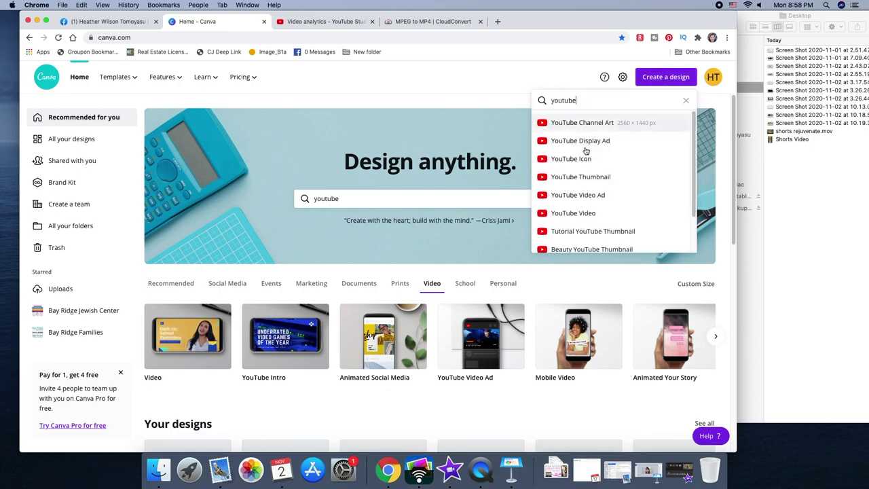
click(660, 178)
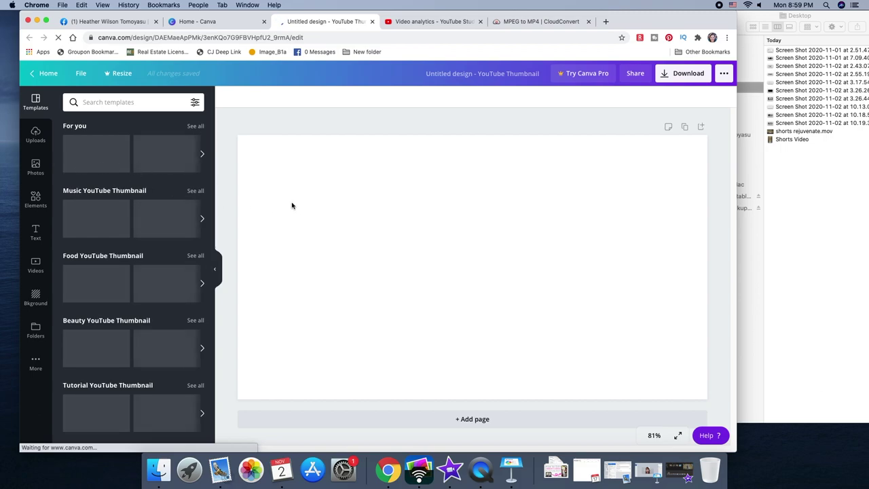
click(372, 23)
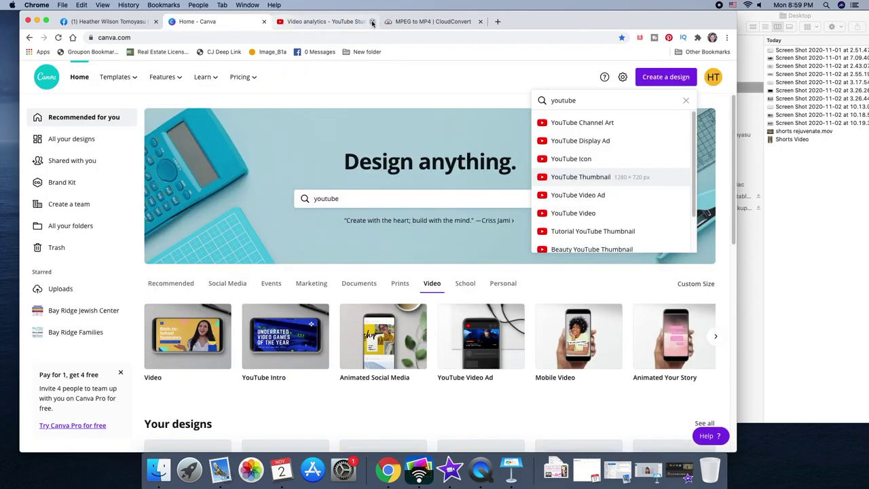
click(432, 23)
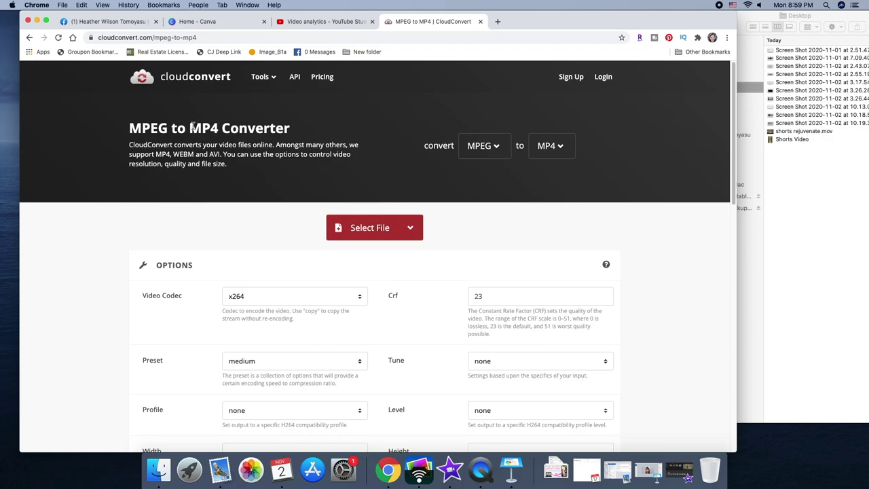
- Move the Desktop Finder window left and widen it beside the MP4 converter page
drag(216, 126, 191, 127)
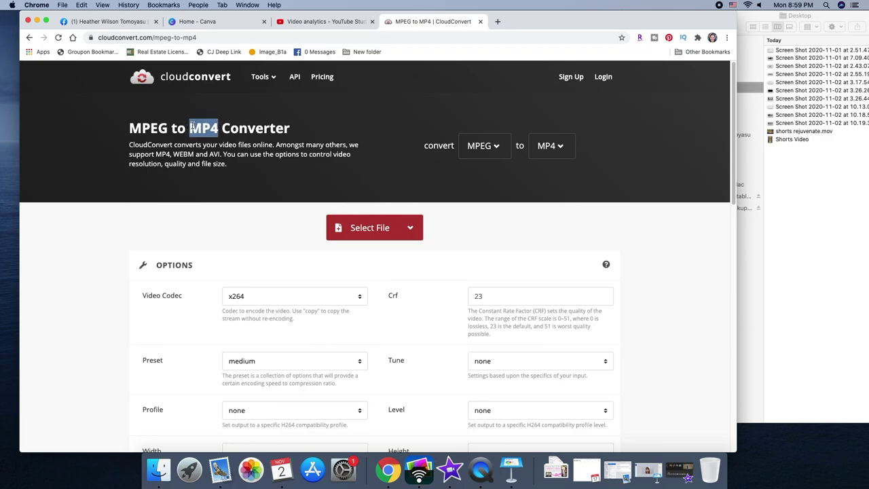
click(747, 14)
drag(747, 15, 575, 15)
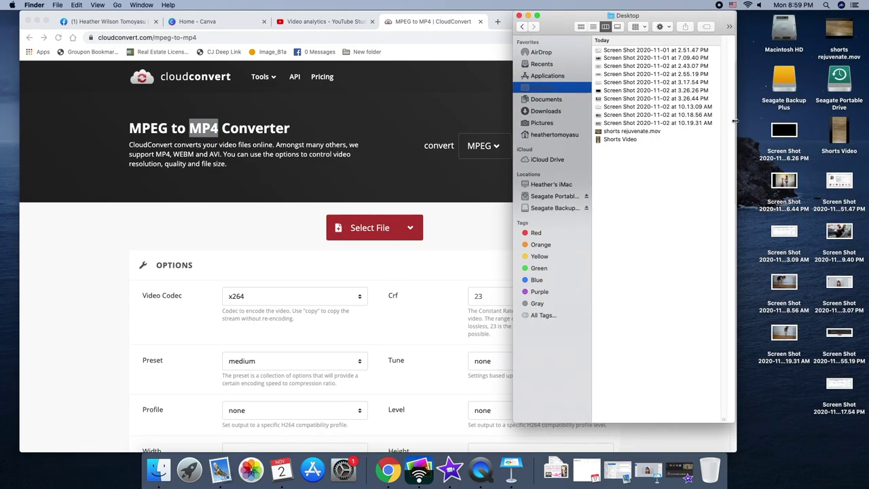
drag(734, 46, 867, 45)
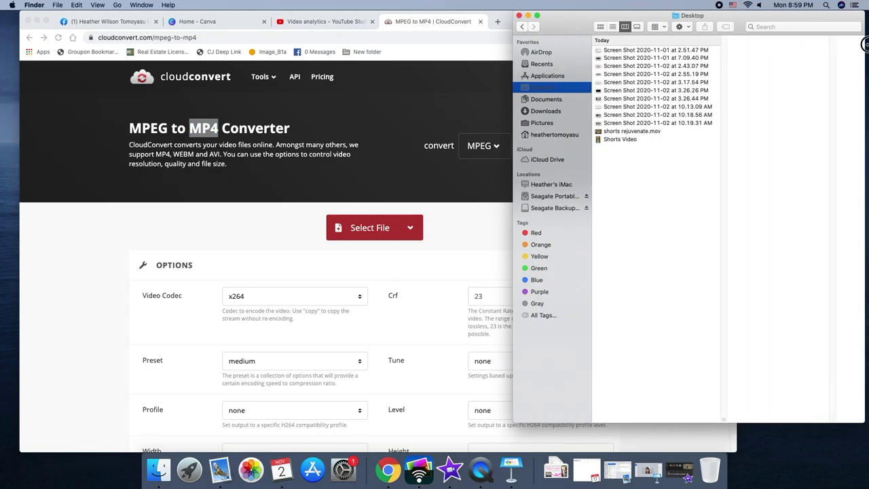
- Confirm Shorts Video is a 608×1080 MPEG4 movie, then open the converter's file picker
click(628, 140)
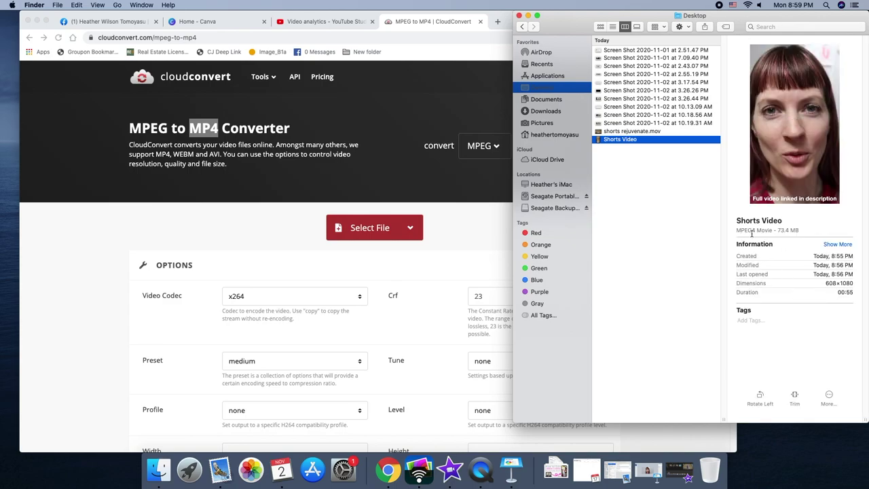
click(276, 230)
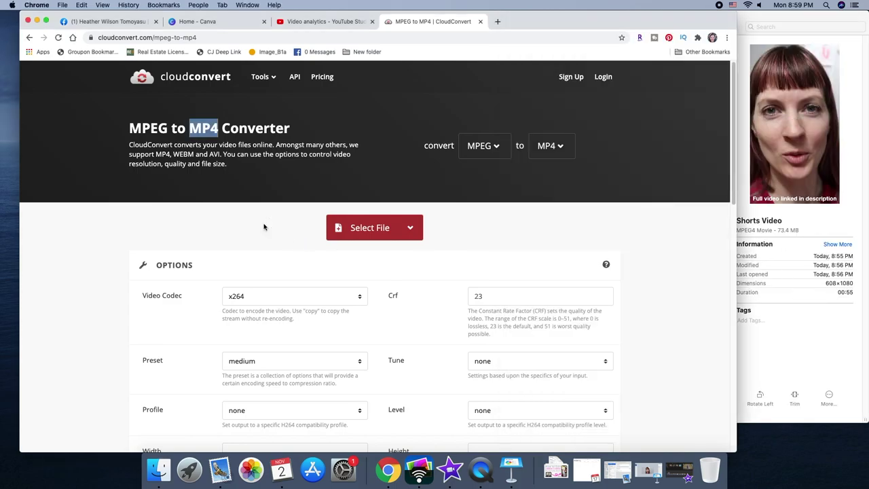
click(373, 230)
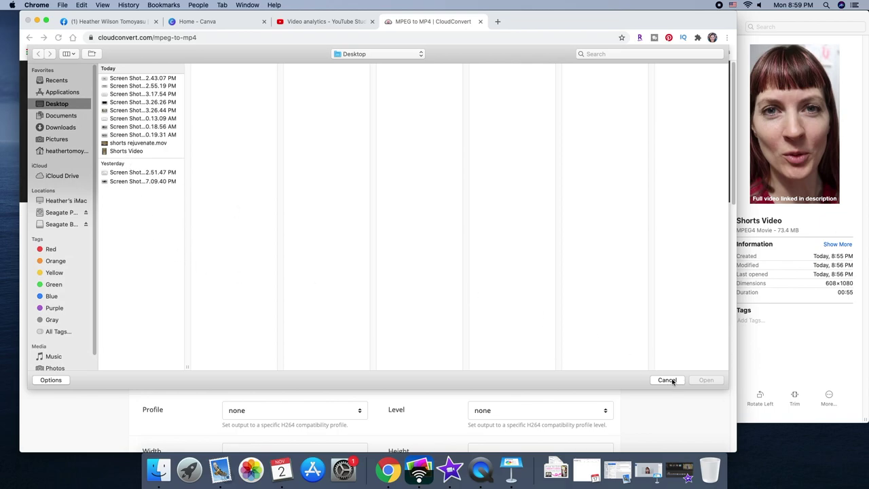
click(666, 380)
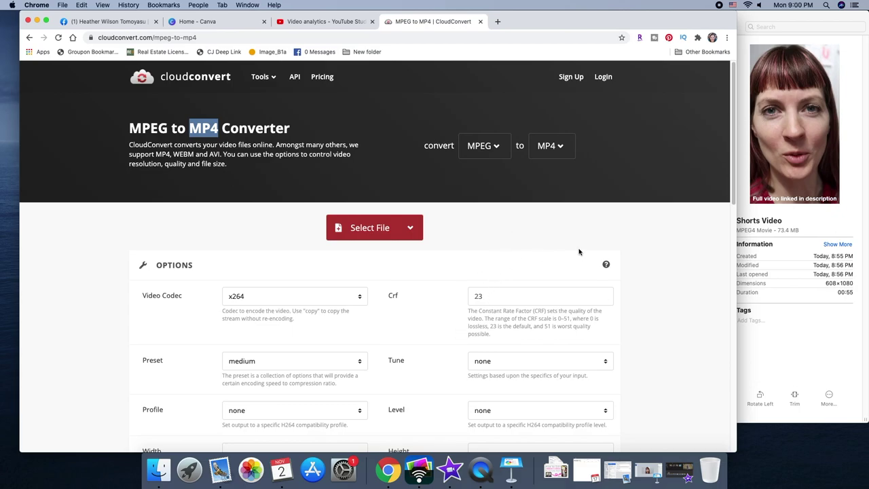
scroll(638, 252, down, 2)
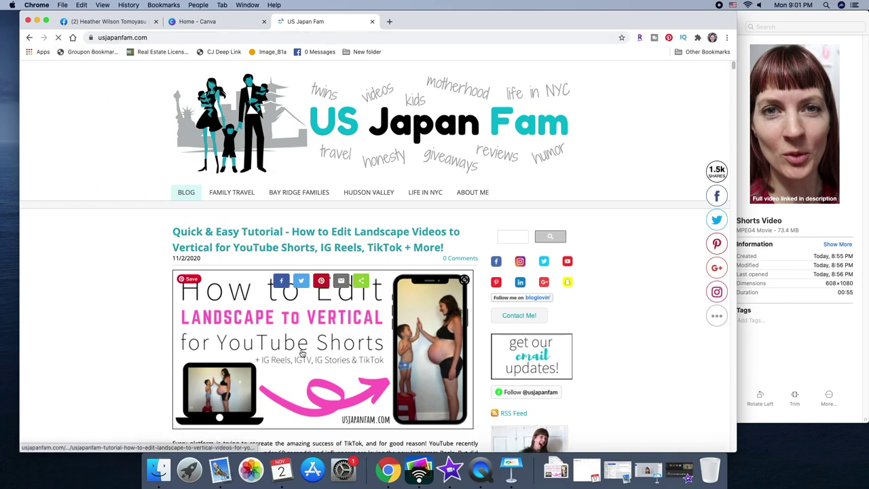
- Scroll the tutorial post down to section 4, 'May need to convert file type'
scroll(123, 333, down, 2)
scroll(123, 334, down, 12)
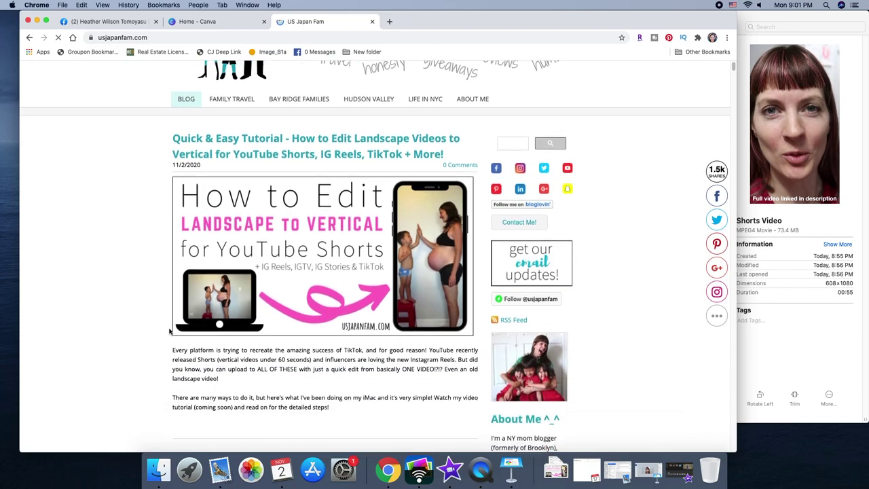
scroll(270, 323, down, 20)
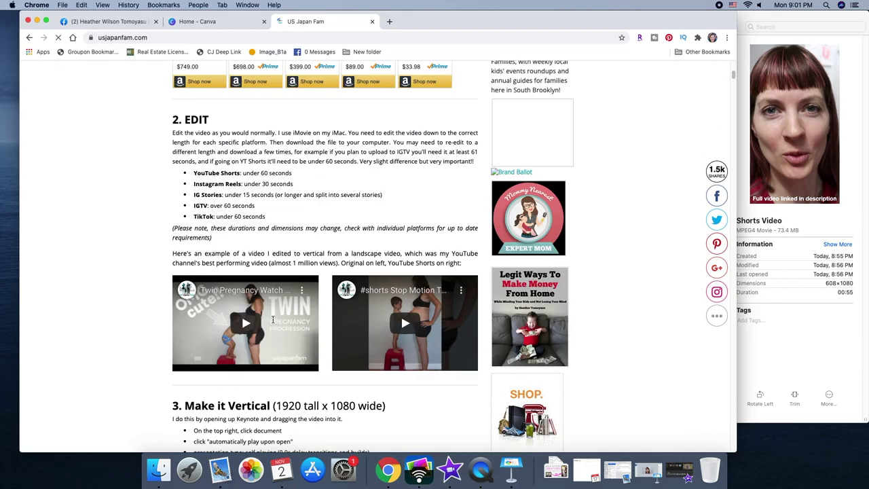
scroll(347, 330, down, 10)
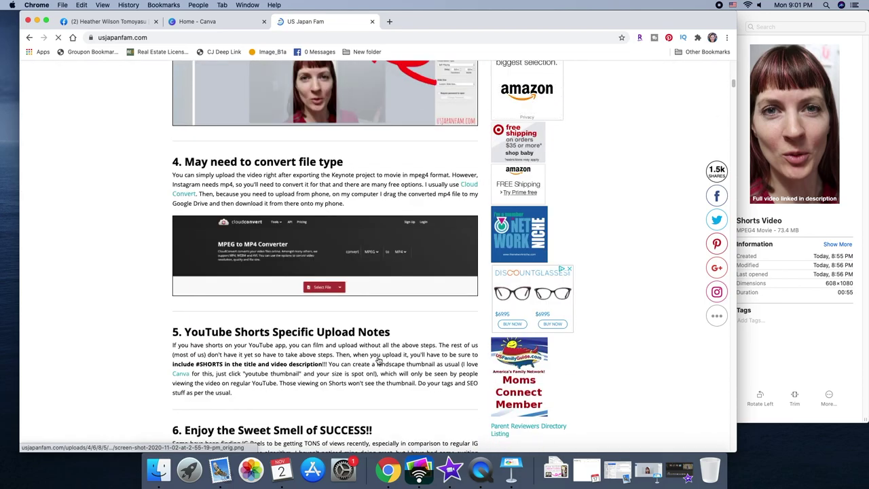